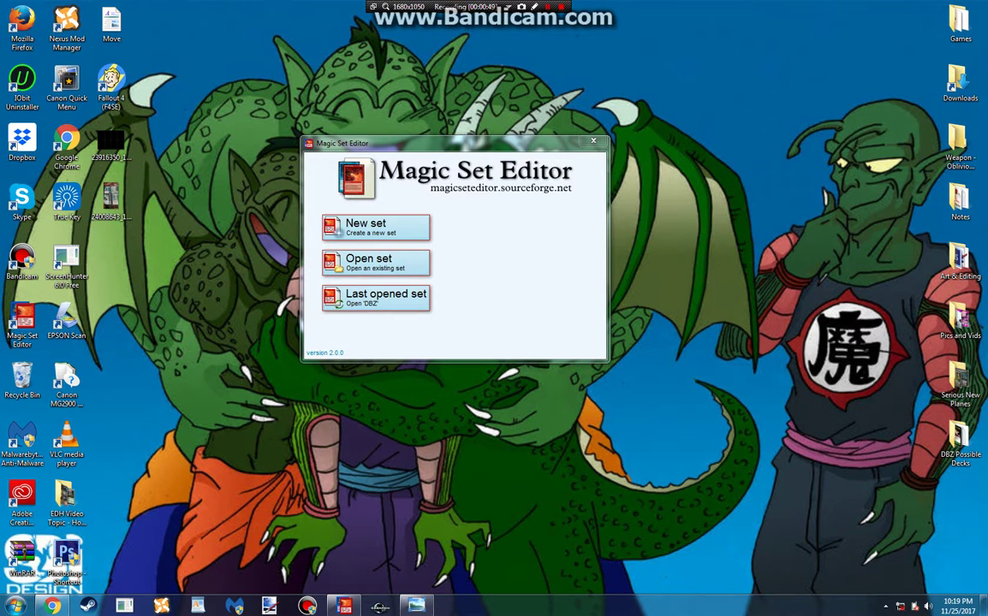
# - Create a new Magic set using the Full Art card style
pyautogui.click(375, 226)
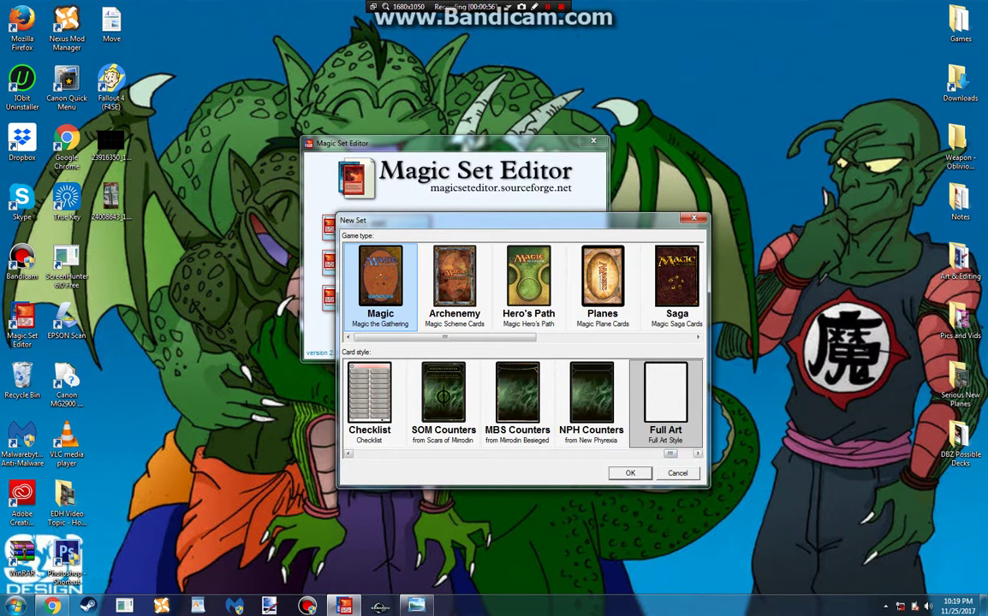
pyautogui.moveTo(670, 454)
pyautogui.mouseDown()
pyautogui.moveTo(359, 454)
pyautogui.moveTo(679, 454)
pyautogui.mouseUp()
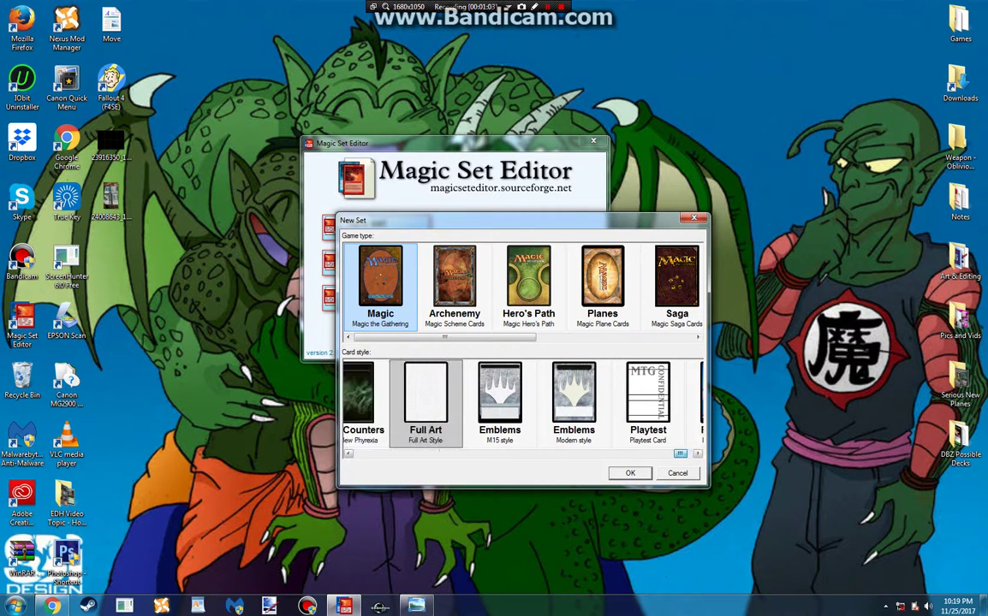
pyautogui.doubleClick(425, 402)
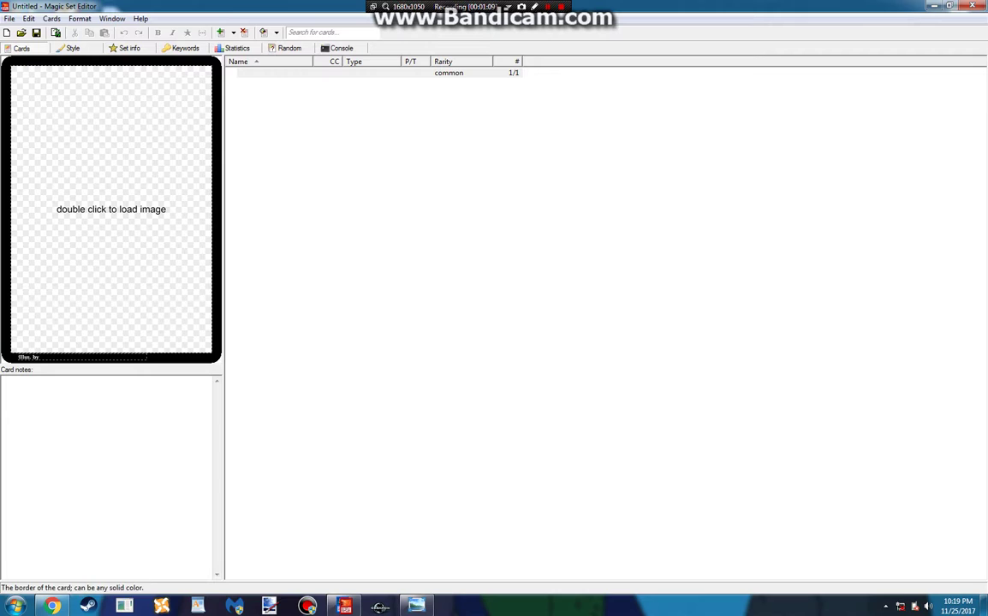
pyautogui.click(41, 357)
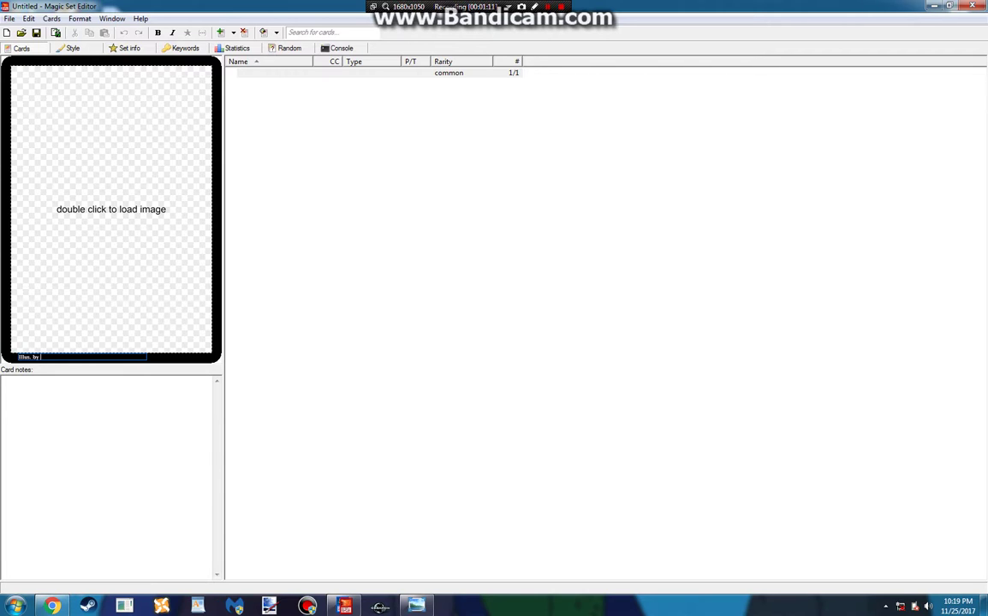
pyautogui.click(445, 214)
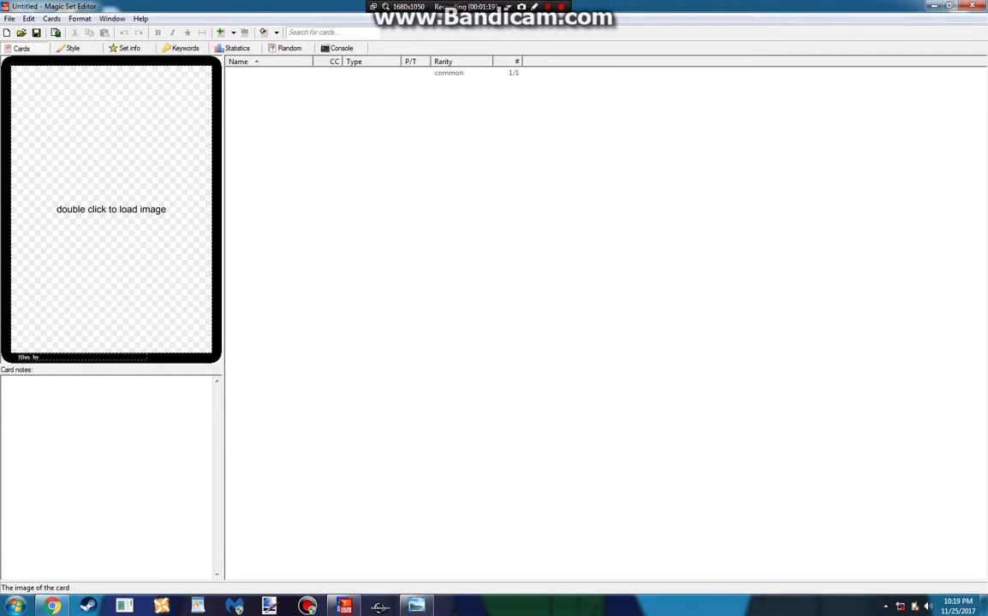
# - Load the Blue Resourceful Mastery image from the Blue Resourceful Dabura folder into the blank card
pyautogui.doubleClick(111, 209)
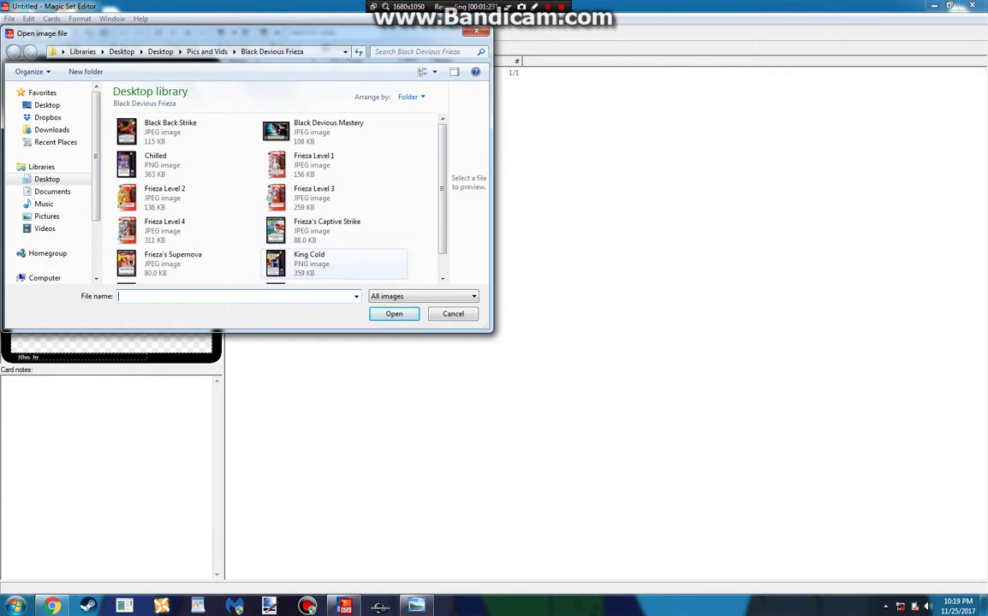
pyautogui.click(334, 262)
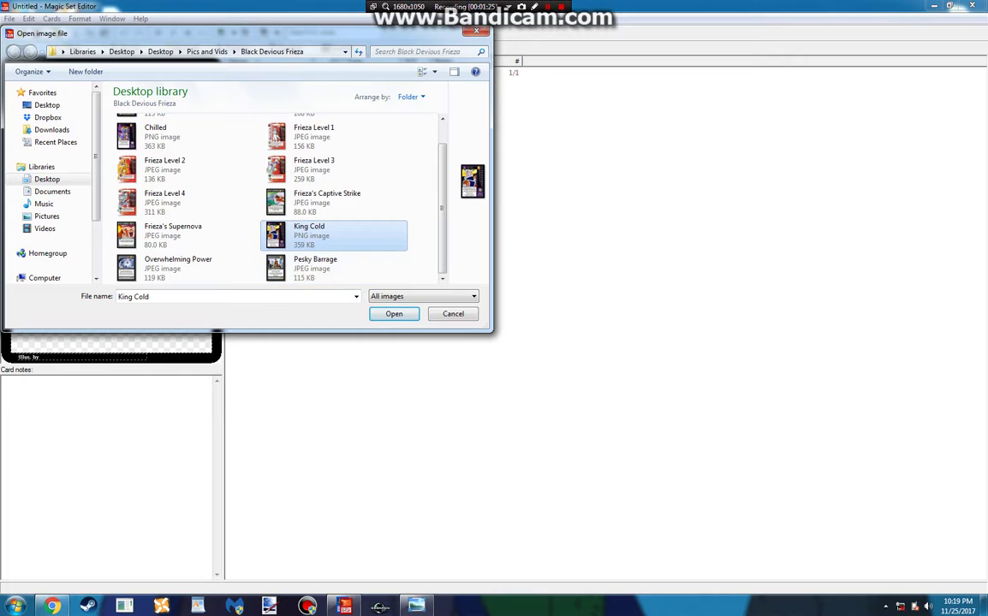
pyautogui.scroll(1, 304, 241)
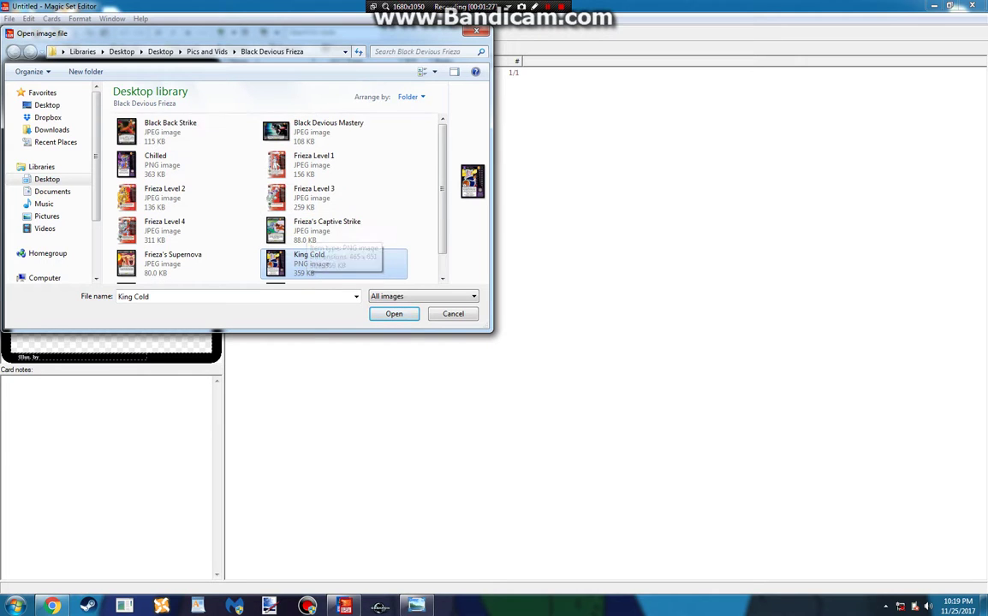
pyautogui.click(206, 51)
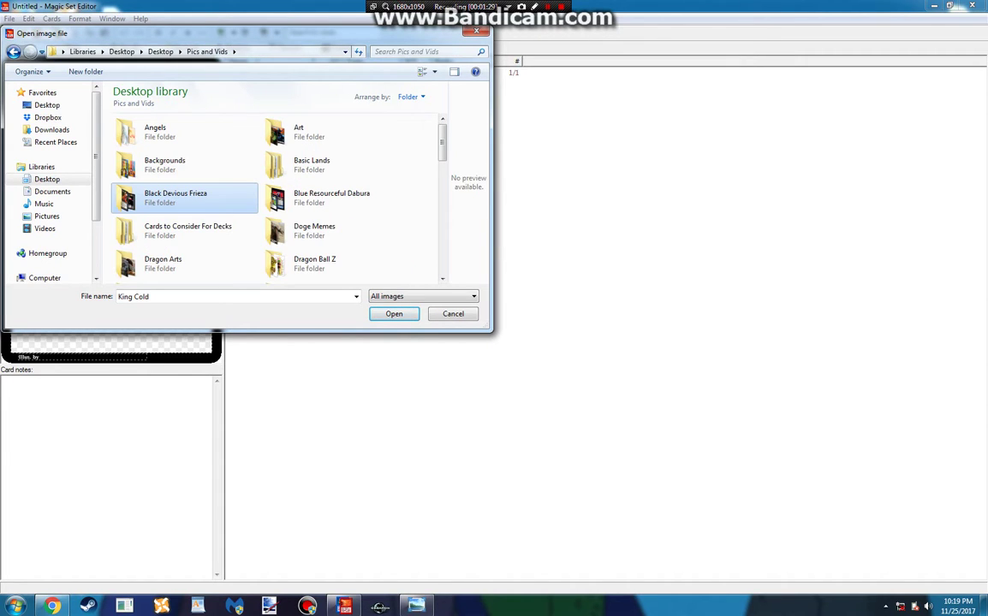
pyautogui.doubleClick(317, 197)
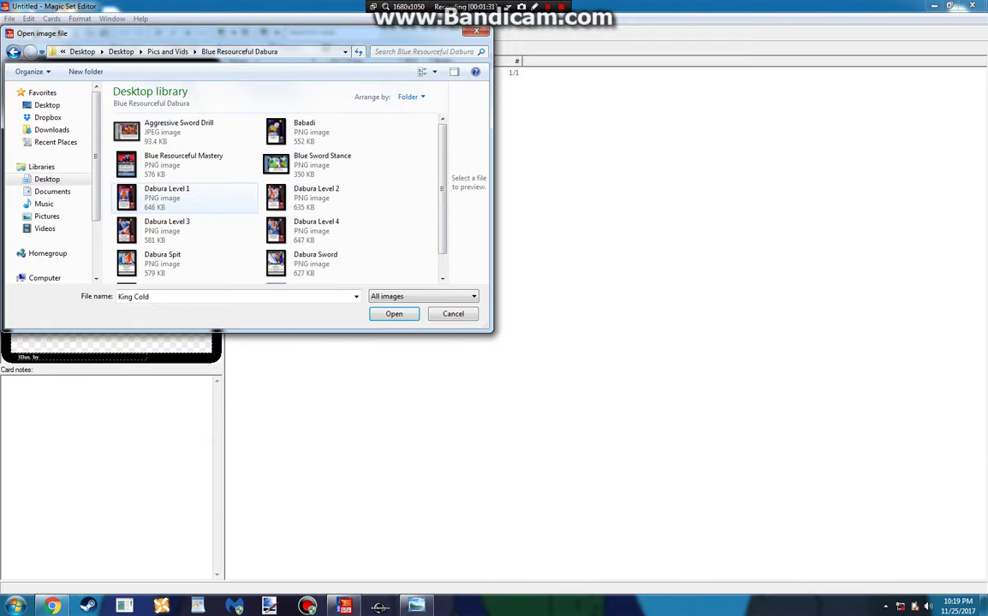
pyautogui.doubleClick(183, 159)
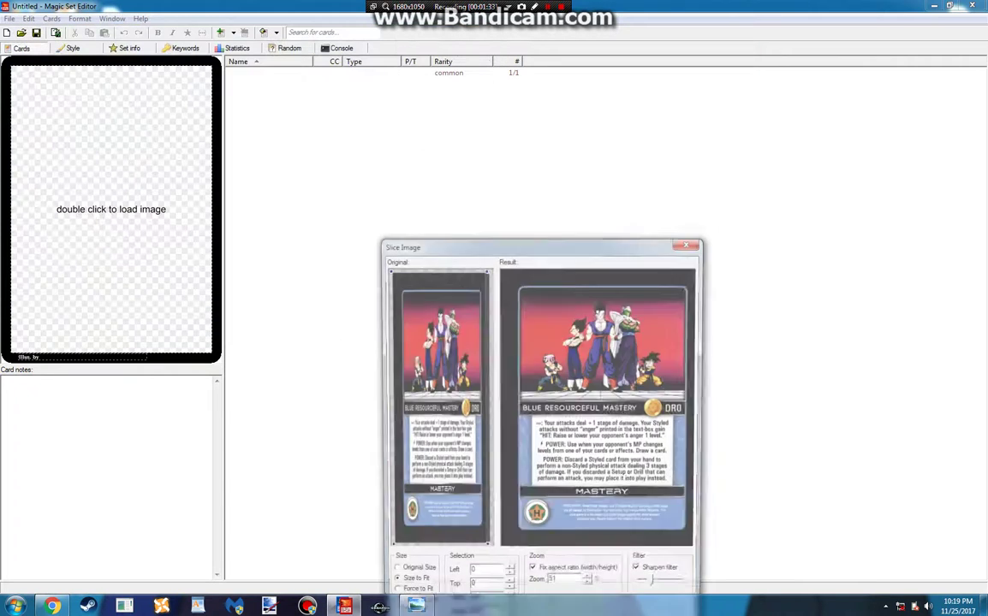
# - Crop the Blue Resourceful Mastery image to left 58, top 59, width 586, height 839 and apply it to the card
pyautogui.moveTo(436, 411); pyautogui.dragTo(440, 411)
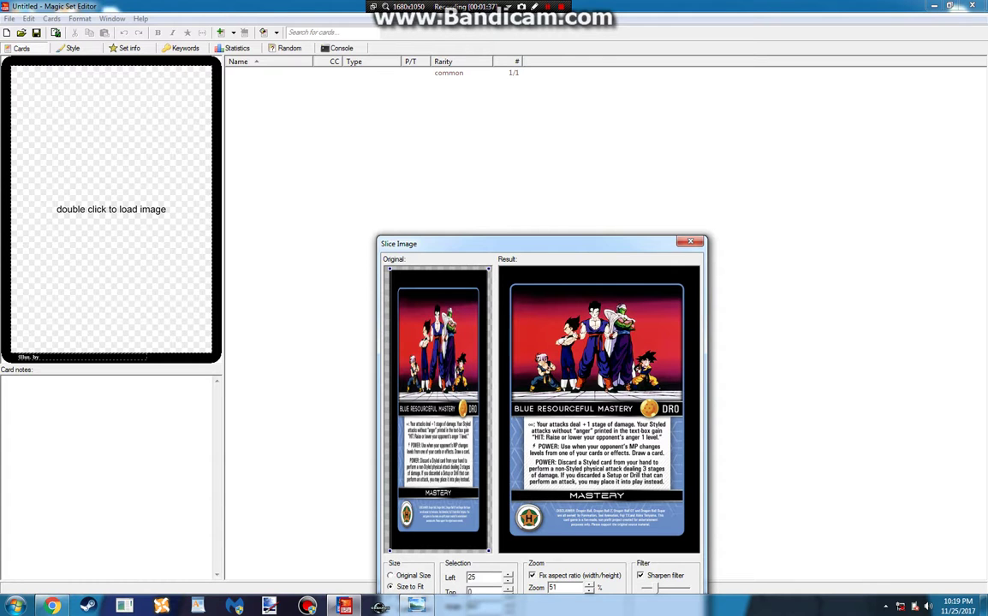
pyautogui.moveTo(514, 244); pyautogui.dragTo(374, 55)
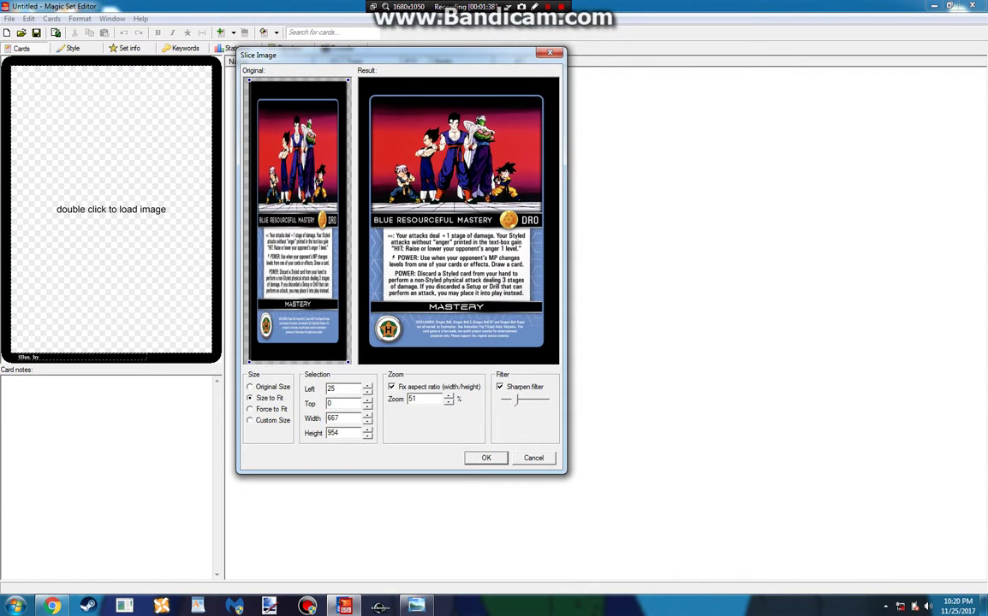
pyautogui.moveTo(566, 473); pyautogui.dragTo(881, 593)
pyautogui.moveTo(246, 79); pyautogui.dragTo(279, 101)
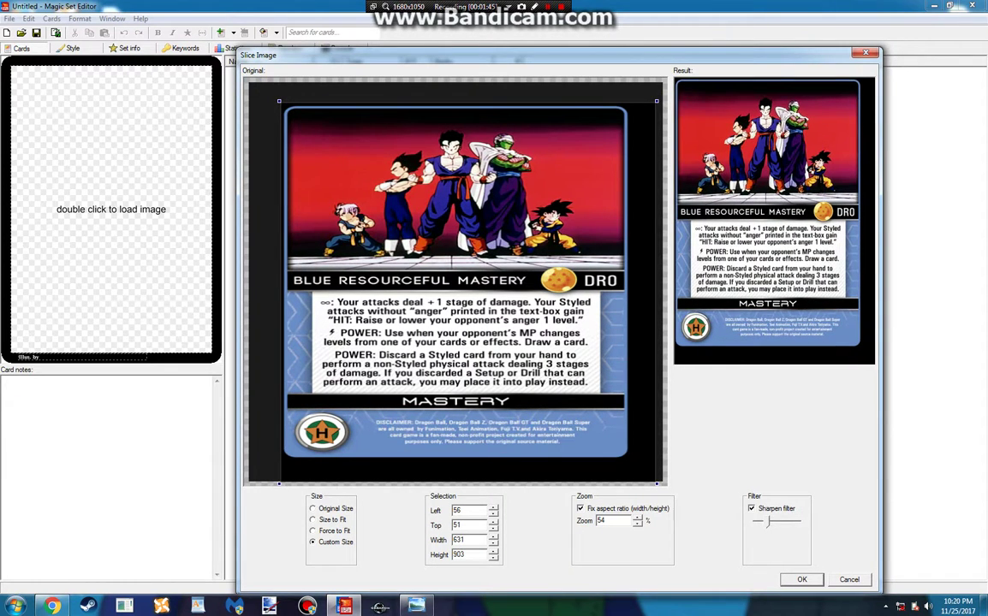
pyautogui.moveTo(656, 484); pyautogui.dragTo(632, 459)
pyautogui.moveTo(455, 280); pyautogui.dragTo(454, 279)
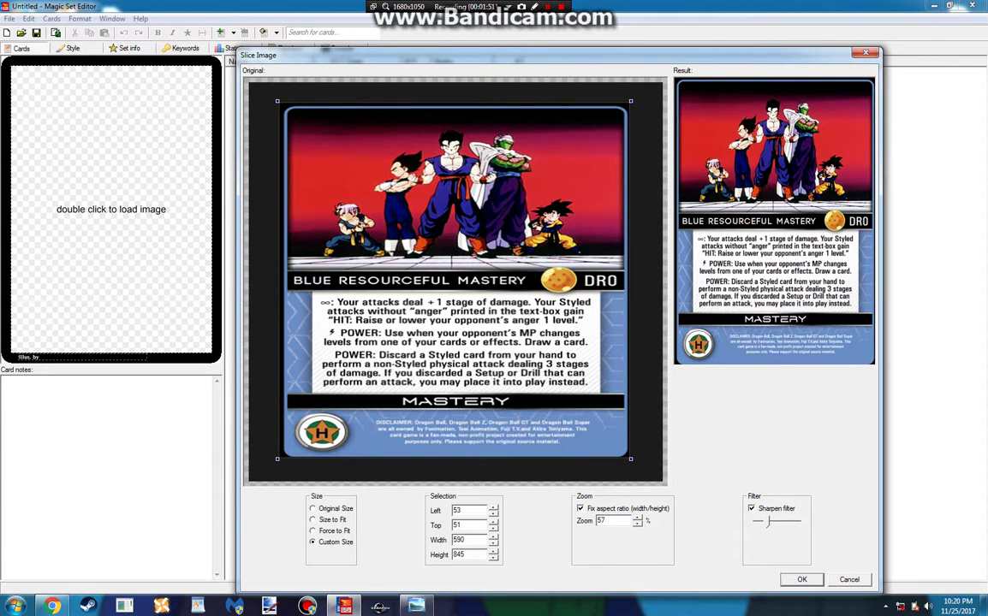
pyautogui.moveTo(277, 101); pyautogui.dragTo(280, 105)
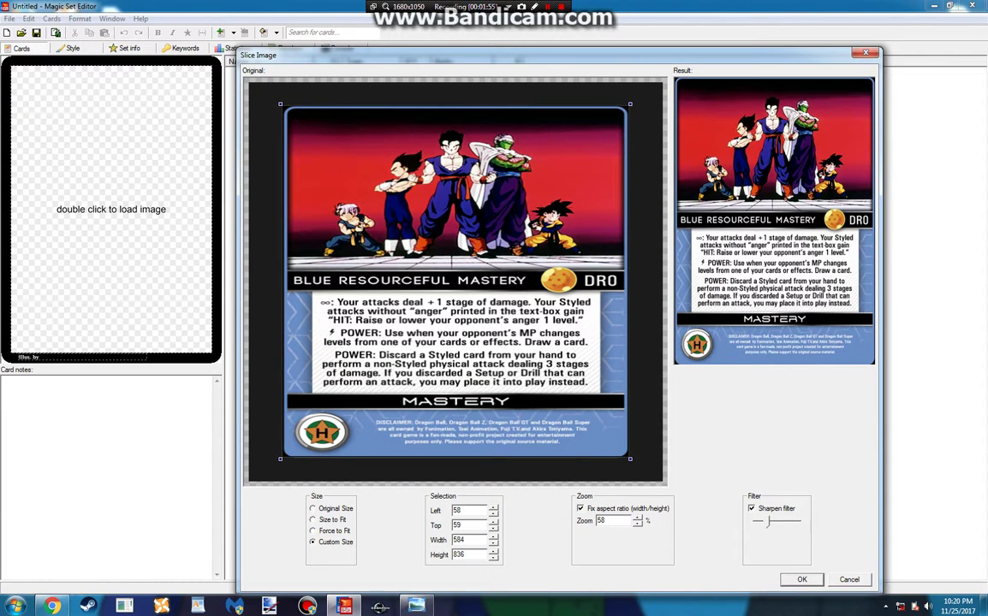
pyautogui.moveTo(629, 459); pyautogui.dragTo(631, 460)
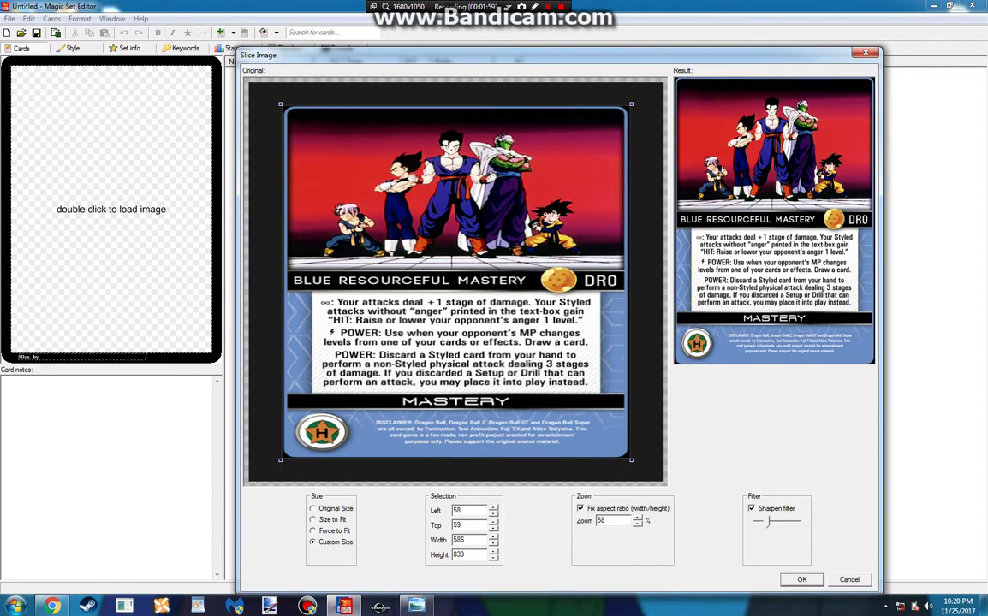
pyautogui.click(802, 580)
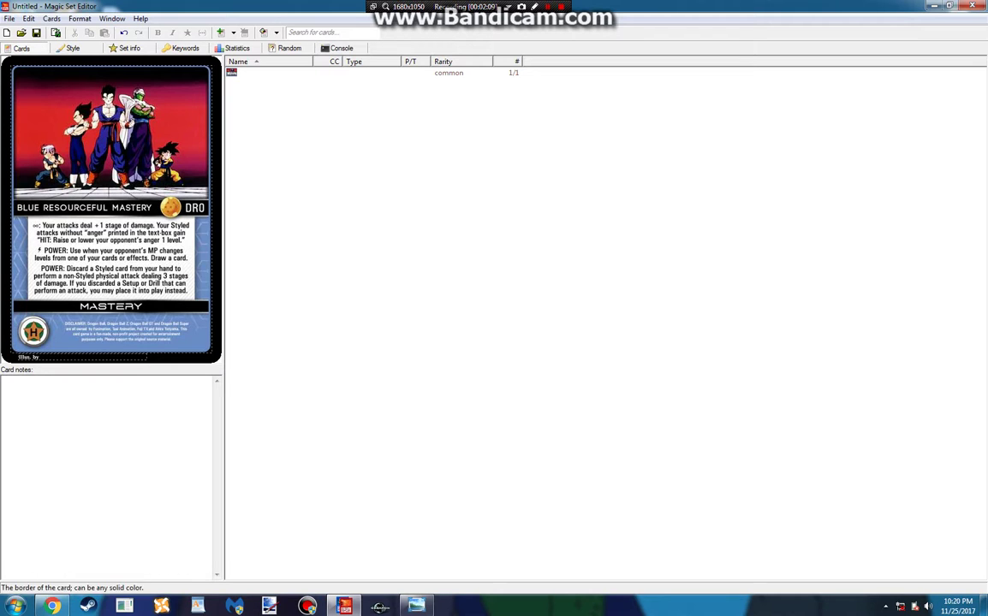
# - Switch the card's border to white and back to black
pyautogui.click(216, 264)
pyautogui.click(238, 288)
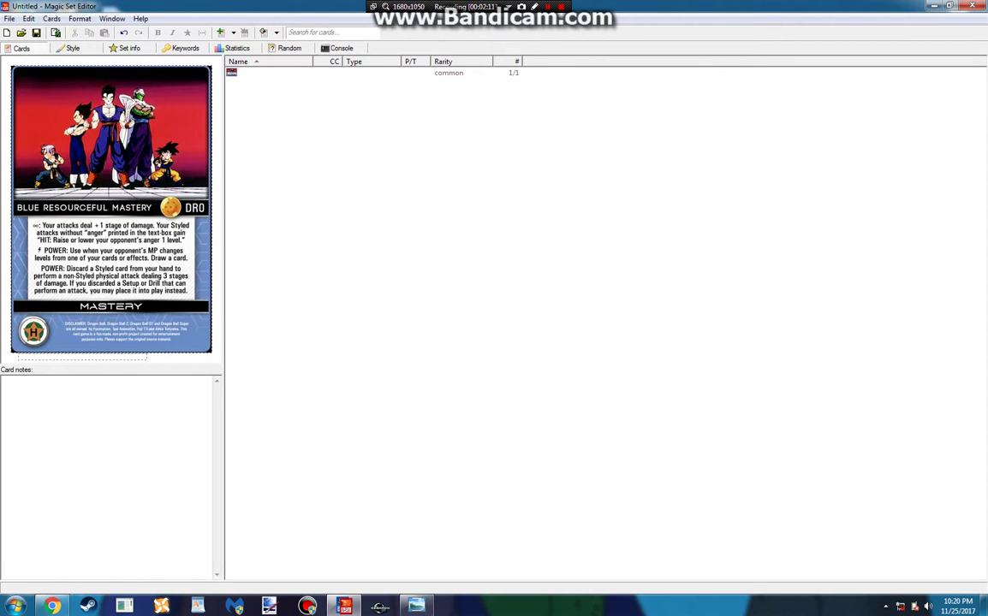
pyautogui.click(218, 257)
pyautogui.click(240, 265)
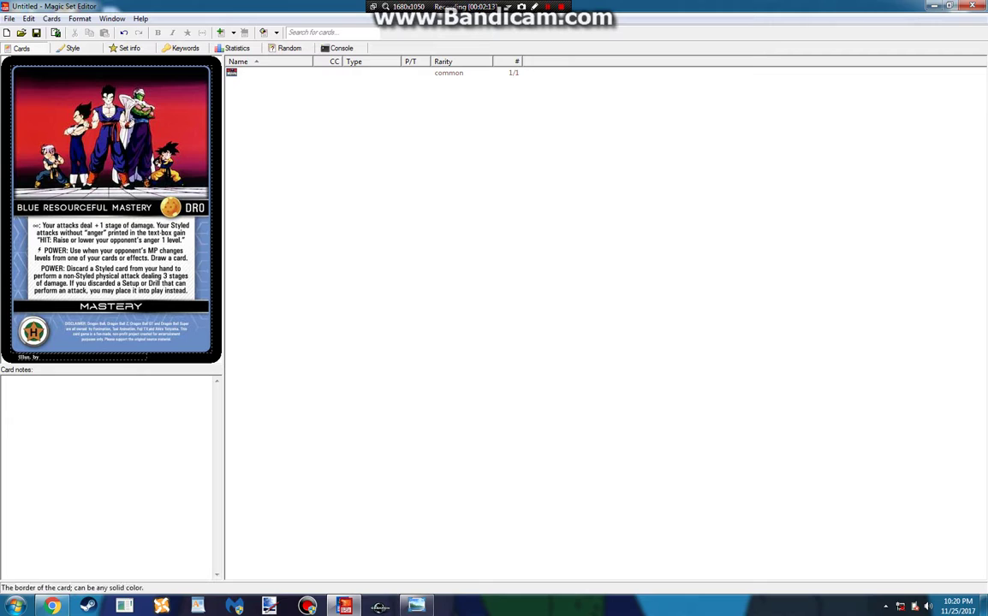
# - Add a second card to the set and open the Dabura Sword image for it
pyautogui.click(41, 357)
pyautogui.click(83, 428)
pyautogui.rightClick(288, 122)
pyautogui.click(320, 172)
pyautogui.doubleClick(111, 189)
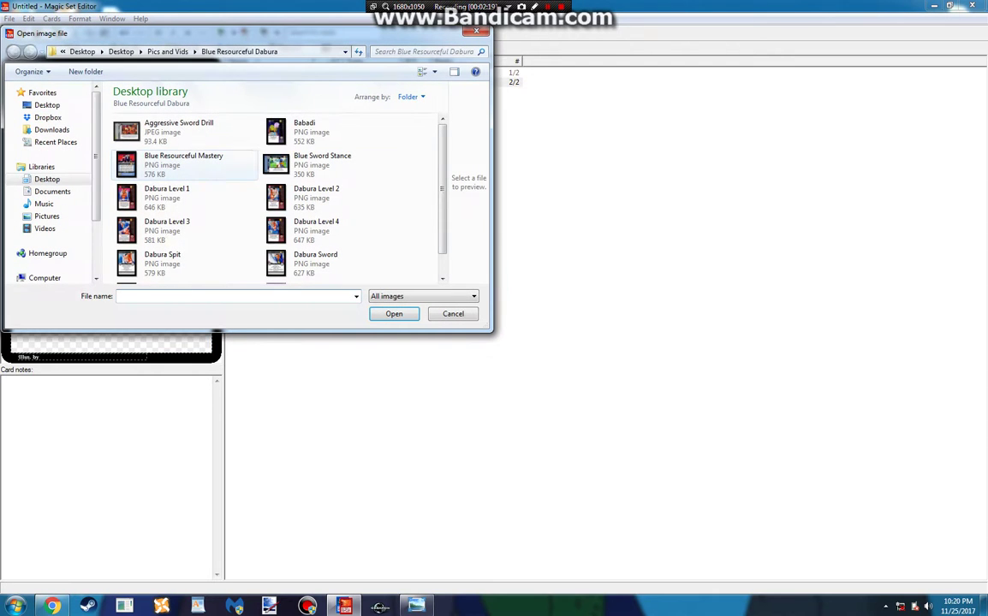
pyautogui.click(172, 195)
pyautogui.scroll(-1, 257, 214)
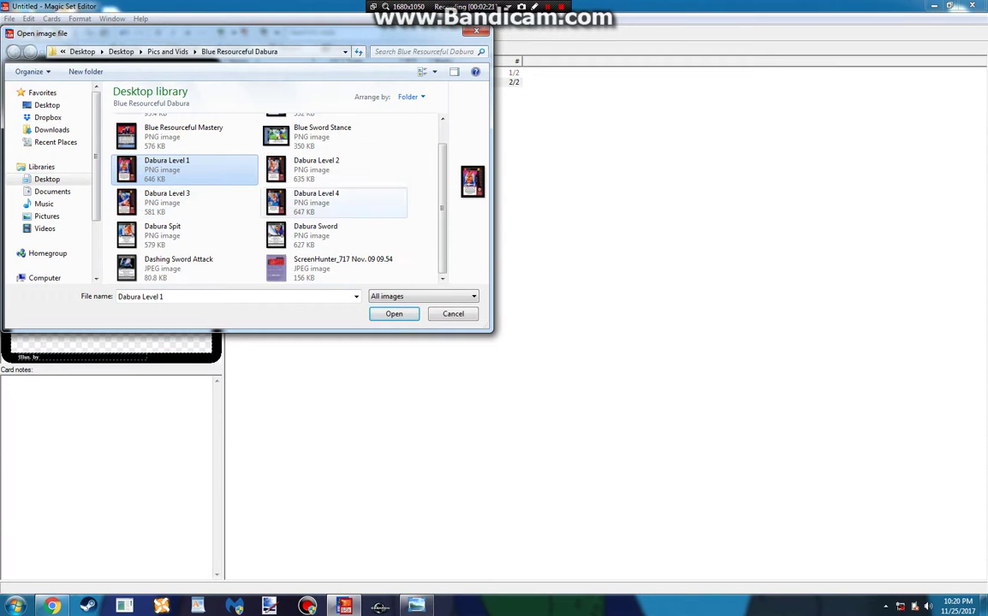
pyautogui.doubleClick(315, 233)
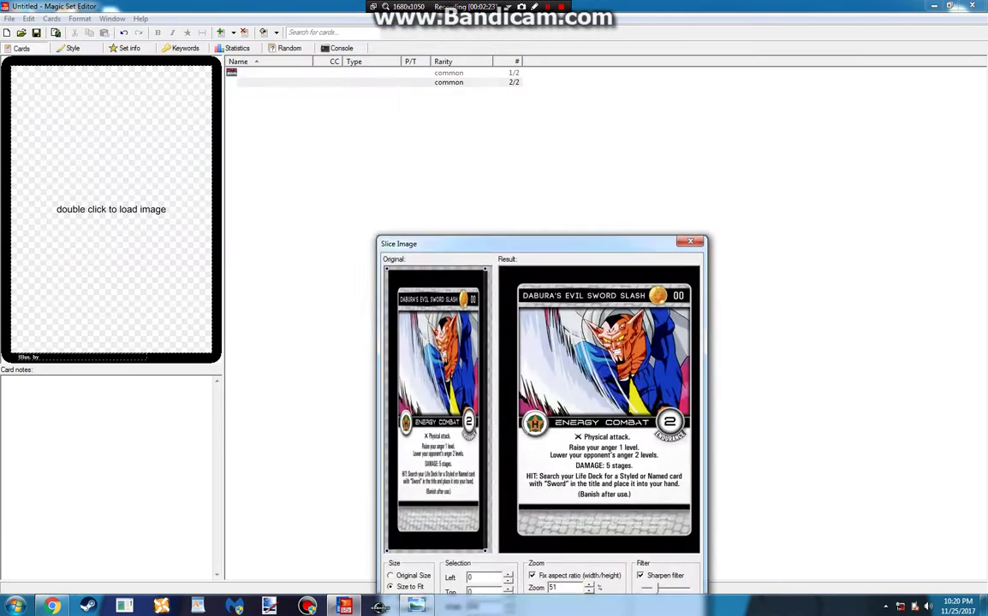
# - Enlarge the image slicing window and trim the Dabura Sword crop's upper-left corner to left 57, top 56
pyautogui.moveTo(594, 409); pyautogui.dragTo(604, 410)
pyautogui.moveTo(514, 244); pyautogui.dragTo(294, 9)
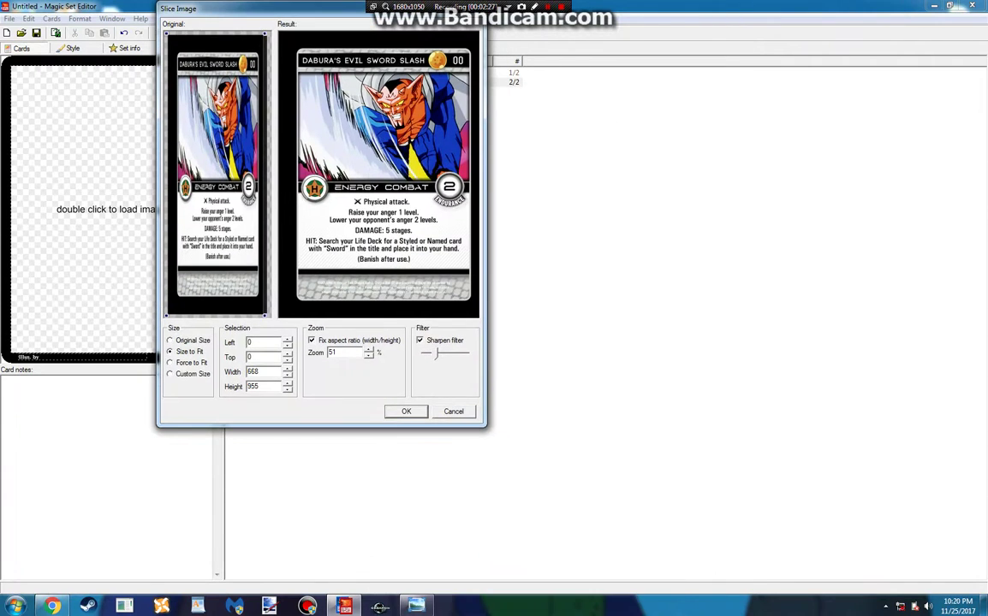
pyautogui.moveTo(487, 214); pyautogui.dragTo(871, 214)
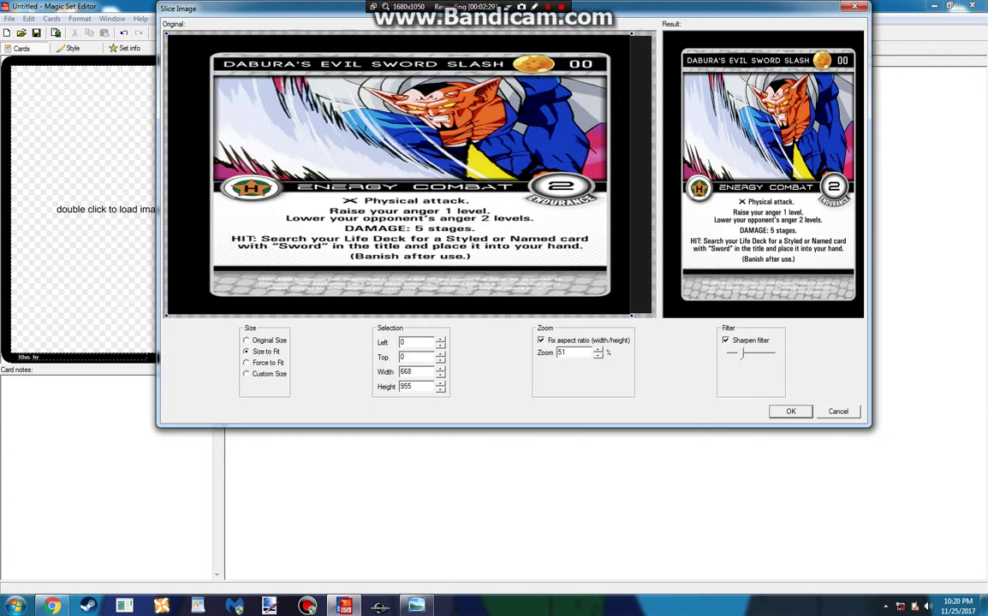
pyautogui.moveTo(513, 427); pyautogui.dragTo(514, 595)
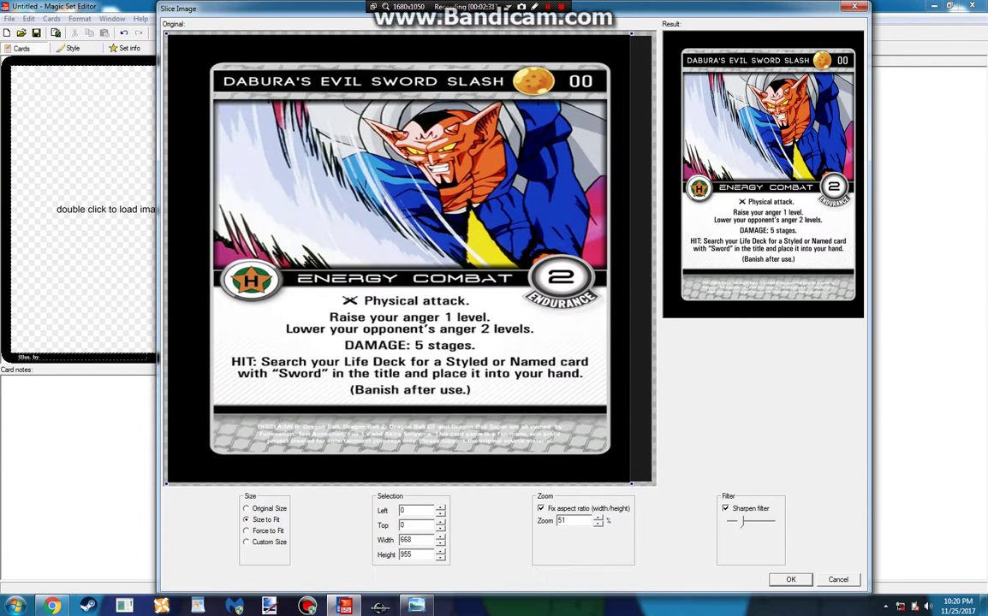
pyautogui.moveTo(167, 34); pyautogui.dragTo(194, 60)
pyautogui.moveTo(291, 171); pyautogui.dragTo(305, 171)
pyautogui.click(440, 514)
pyautogui.click(440, 514)
pyautogui.click(441, 514)
pyautogui.click(440, 514)
pyautogui.click(440, 513)
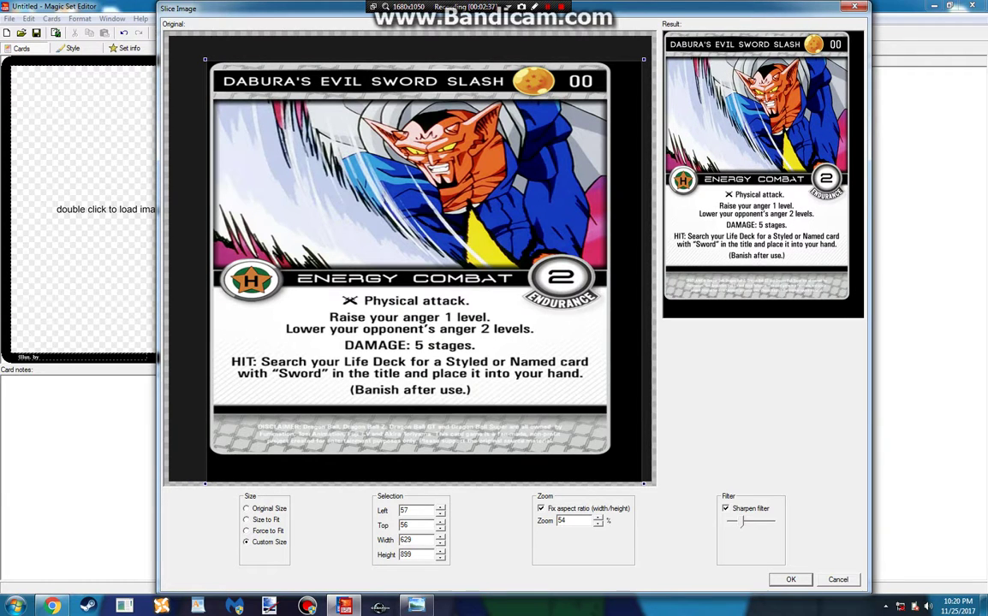
# - Tighten the Dabura Sword crop to left 57, top 59, width 586, height 839 and apply it to the card
pyautogui.moveTo(643, 484); pyautogui.dragTo(618, 458)
pyautogui.moveTo(531, 368); pyautogui.dragTo(526, 366)
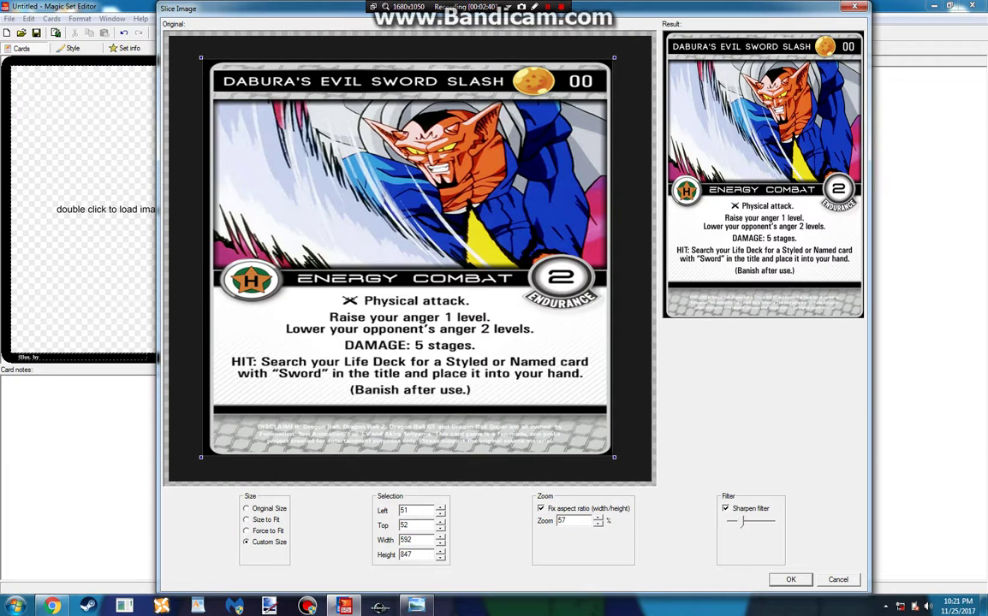
pyautogui.moveTo(201, 57); pyautogui.dragTo(205, 61)
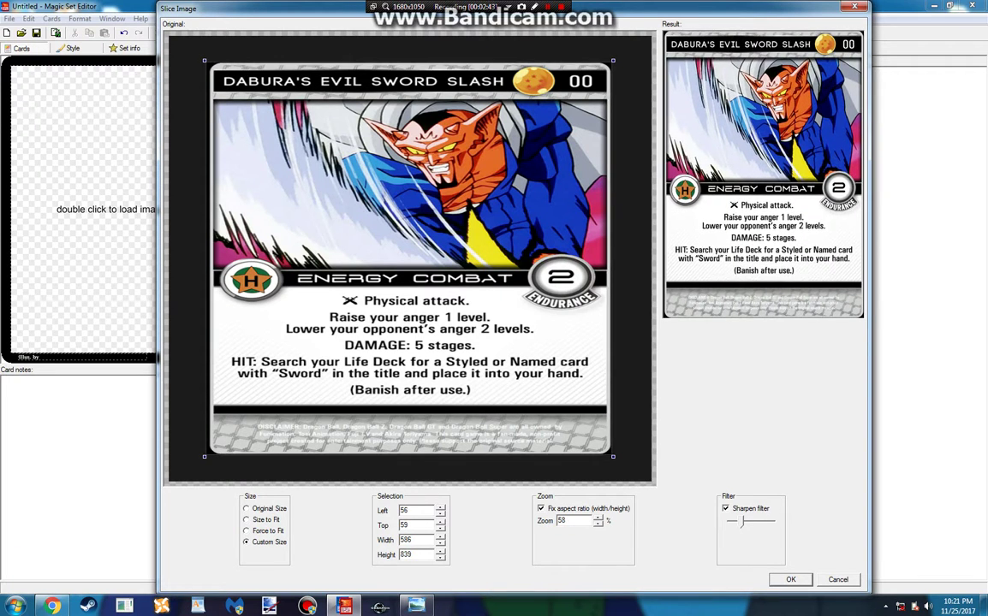
pyautogui.click(440, 508)
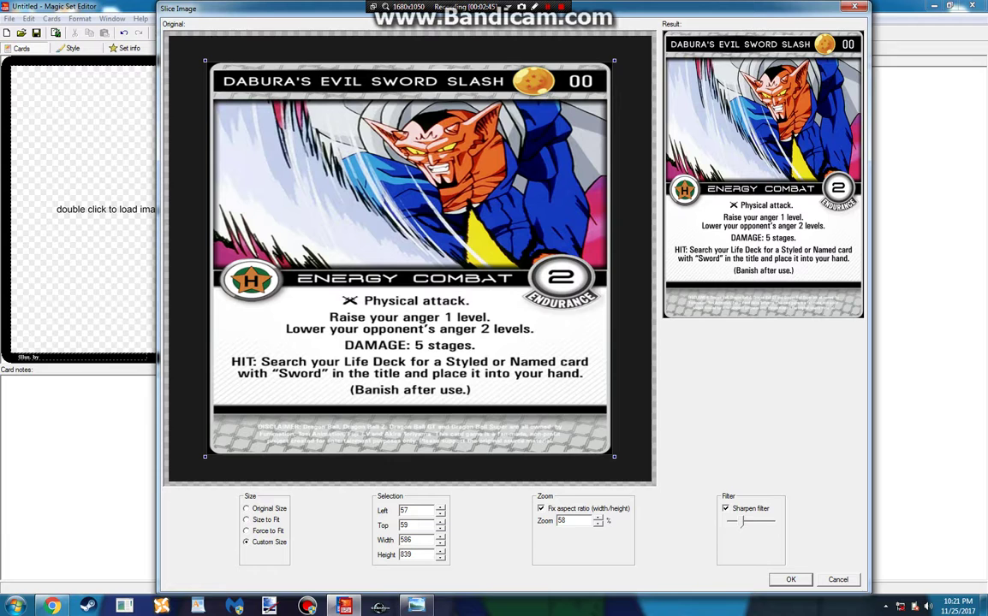
pyautogui.press('Return')
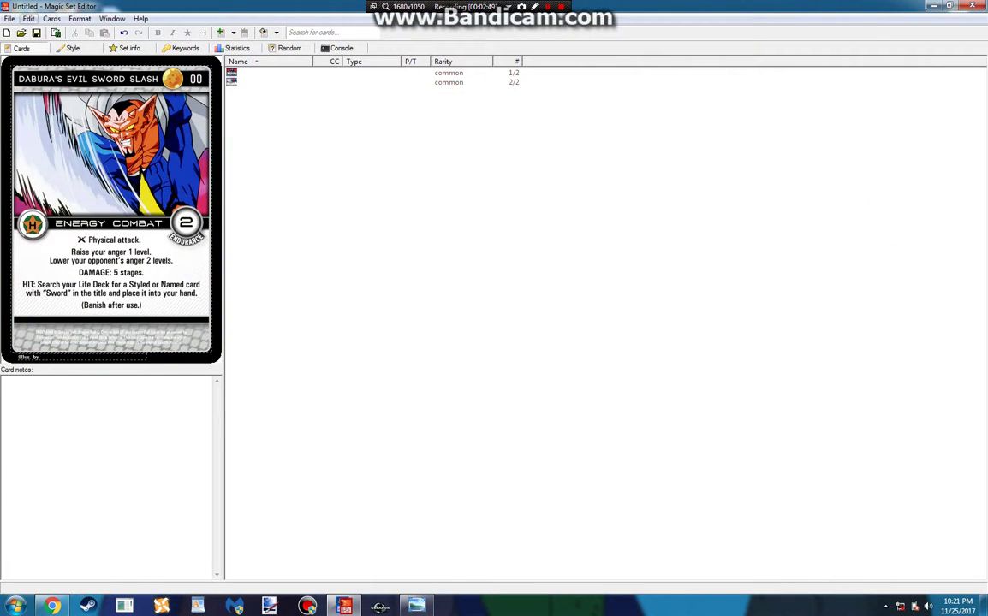
# - Examine the set's print options and the custom selection of cards, leaving without printing
pyautogui.click(9, 18)
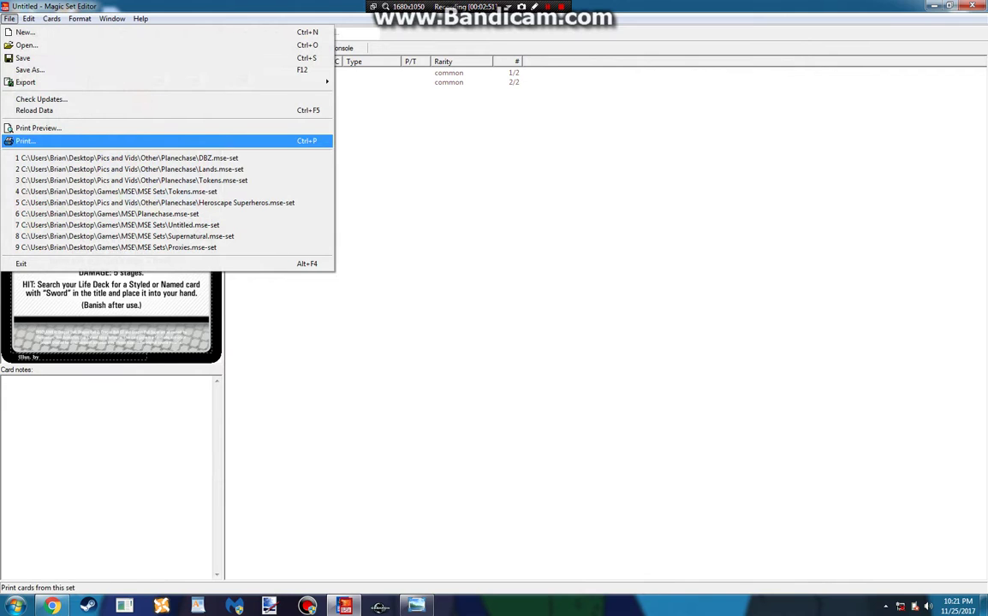
pyautogui.click(24, 141)
pyautogui.click(393, 284)
pyautogui.click(426, 298)
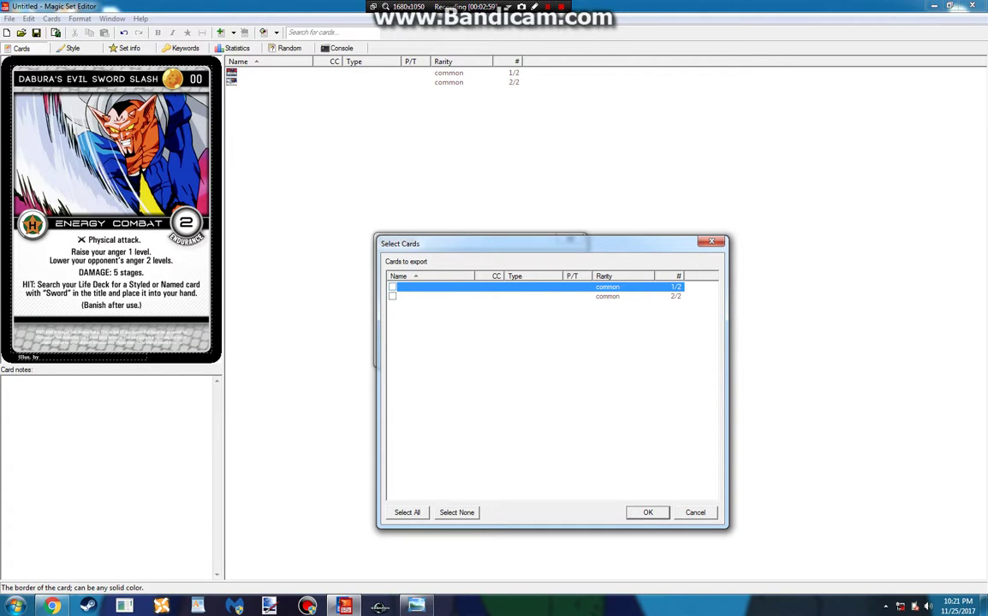
pyautogui.click(428, 296)
pyautogui.click(695, 513)
pyautogui.click(411, 272)
pyautogui.click(553, 352)
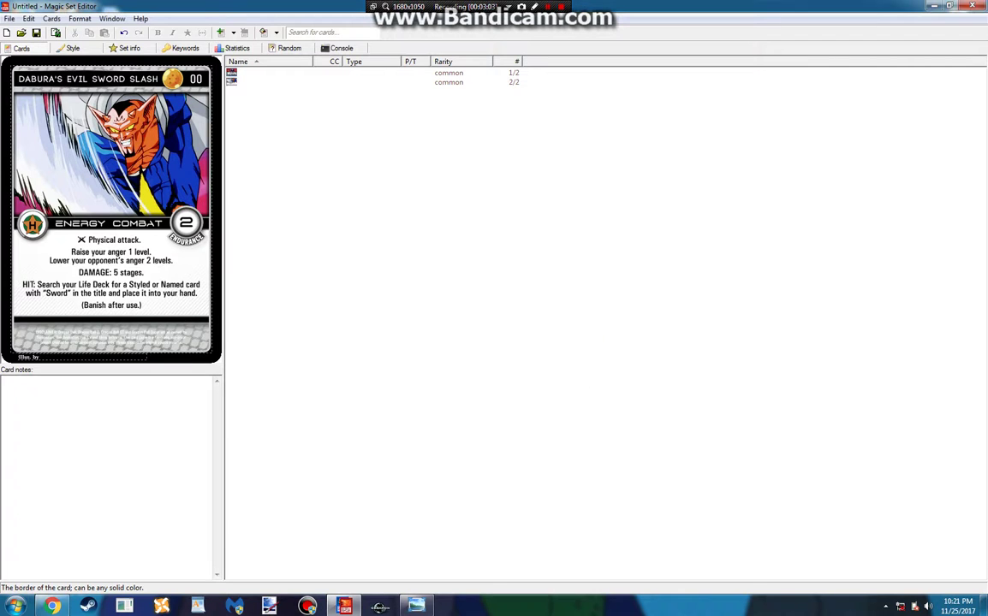
# - Compare the artwork of the Blue Resourceful Mastery and Dabura's Evil Sword Slash cards in the set
pyautogui.click(283, 82)
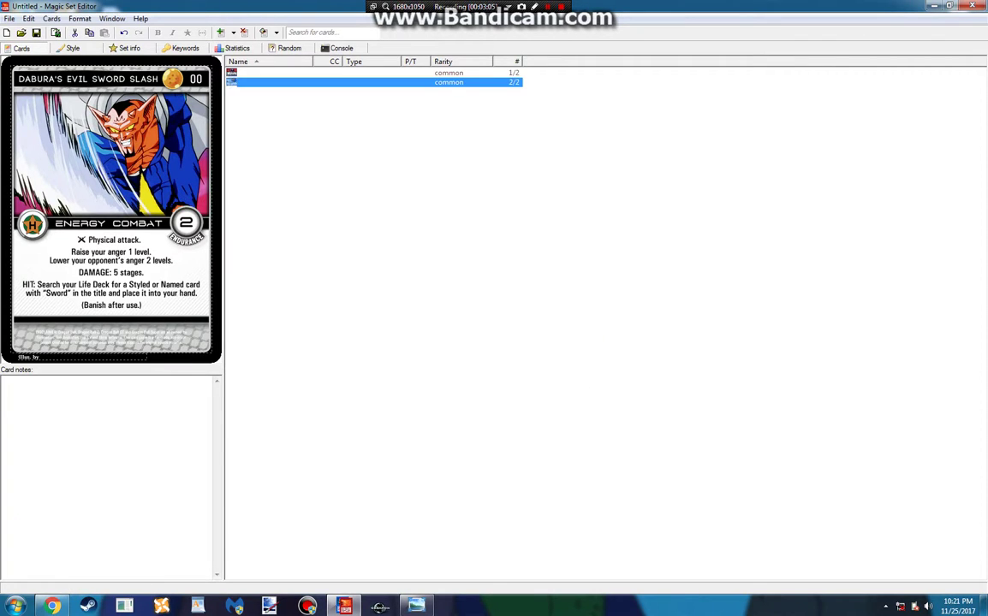
pyautogui.click(282, 73)
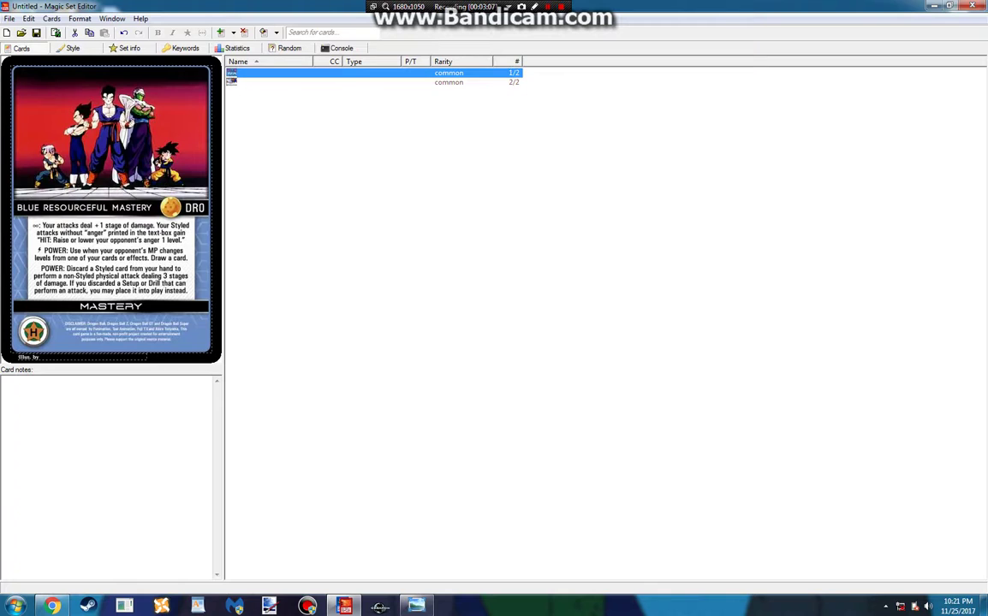
pyautogui.click(283, 82)
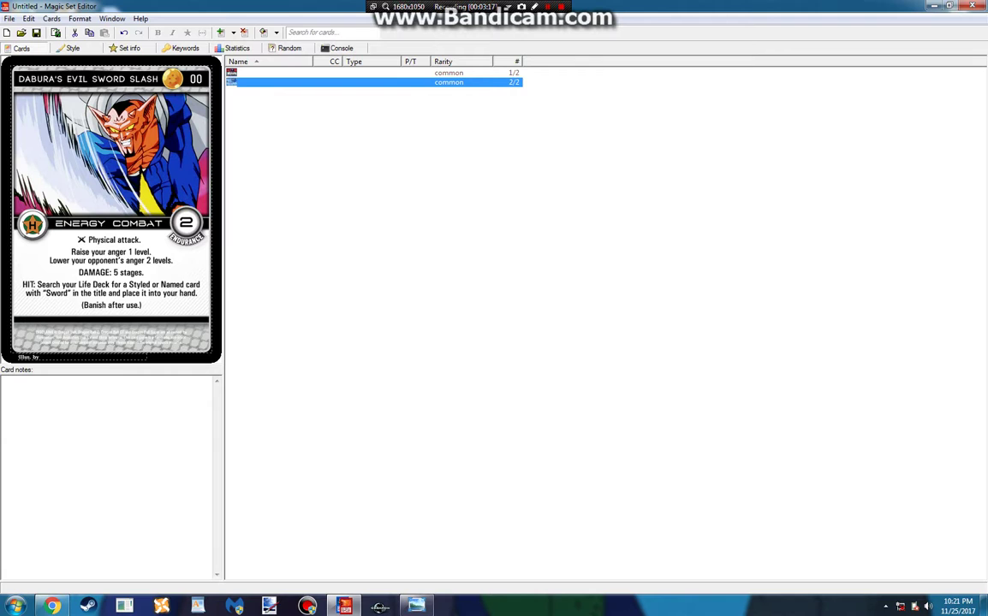
# - Add a third card to the set and browse the Blue Resourceful Dabura folder for its image
pyautogui.rightClick(345, 185)
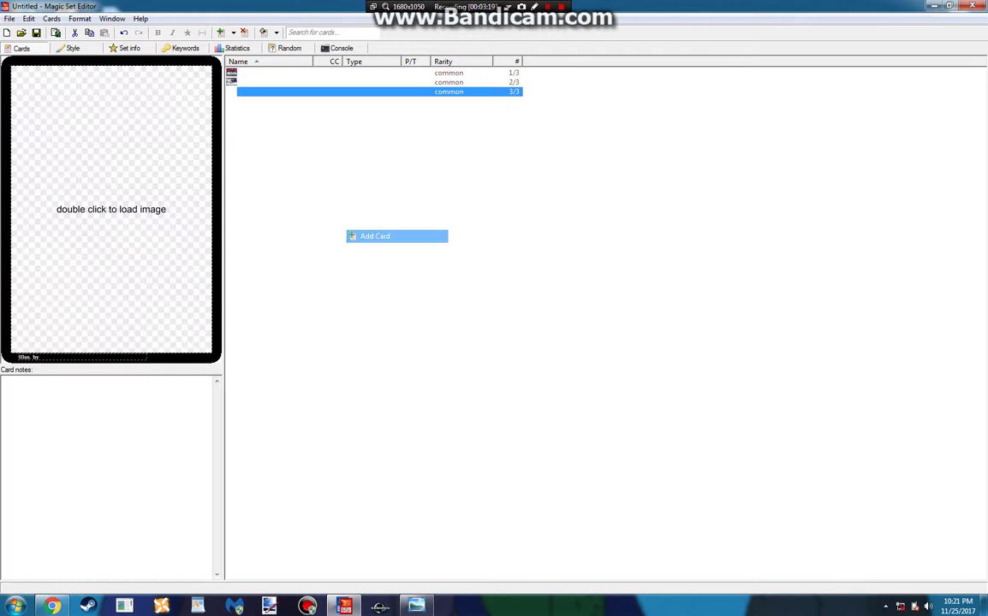
pyautogui.doubleClick(111, 209)
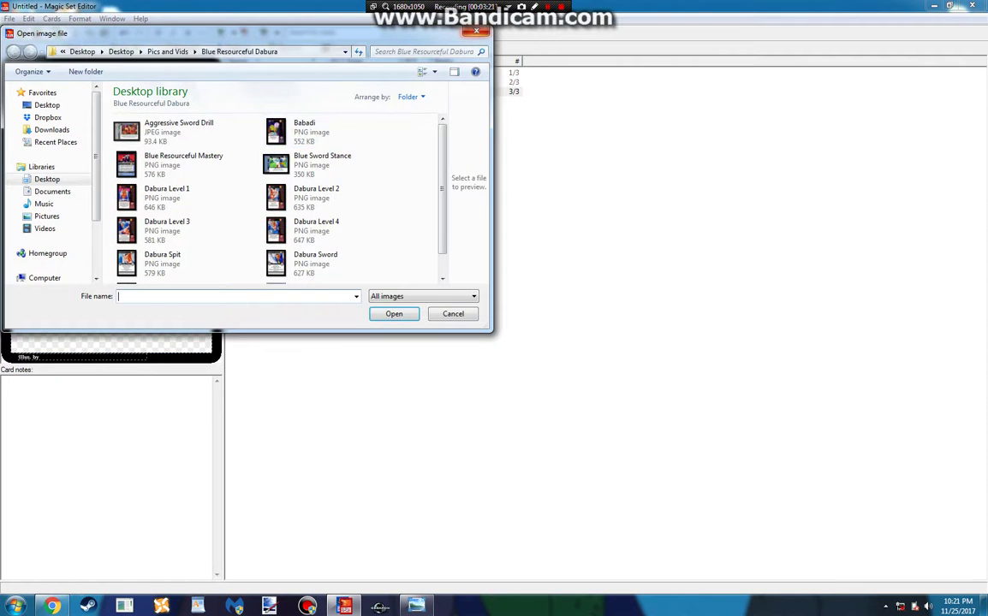
pyautogui.press('Escape')
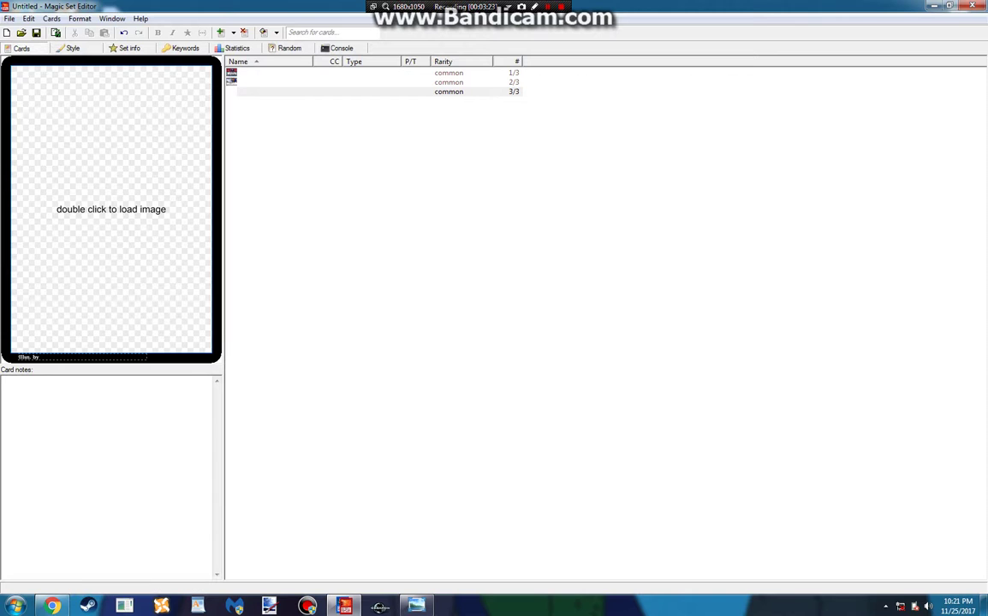
pyautogui.doubleClick(111, 209)
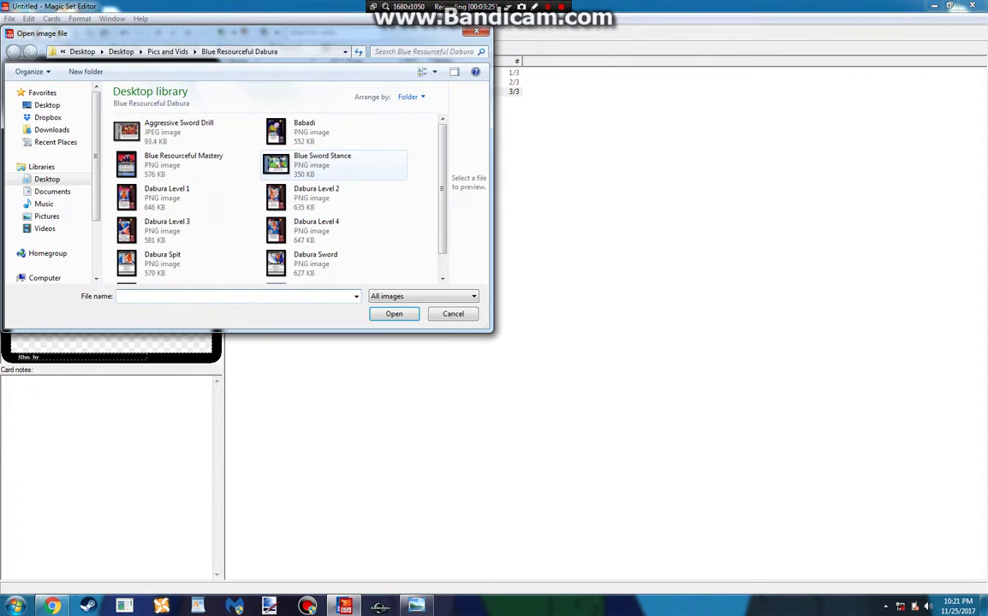
pyautogui.click(184, 197)
pyautogui.scroll(-1, 184, 197)
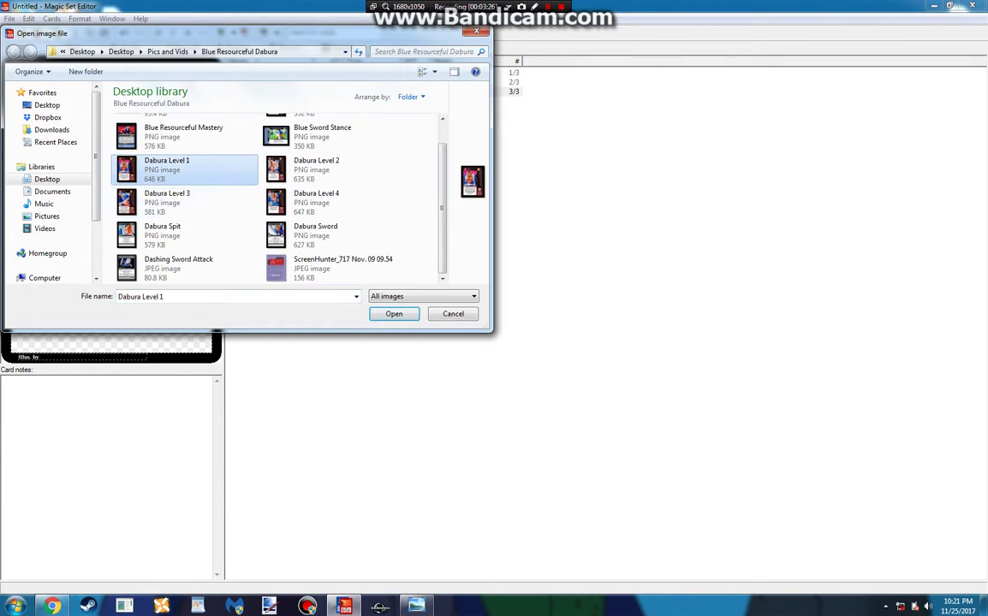
# - Load the level 1 Android 17 image from DBZ Possible Decks > Black Mischievous A17 and apply it to the third card with the default slice
pyautogui.click(47, 179)
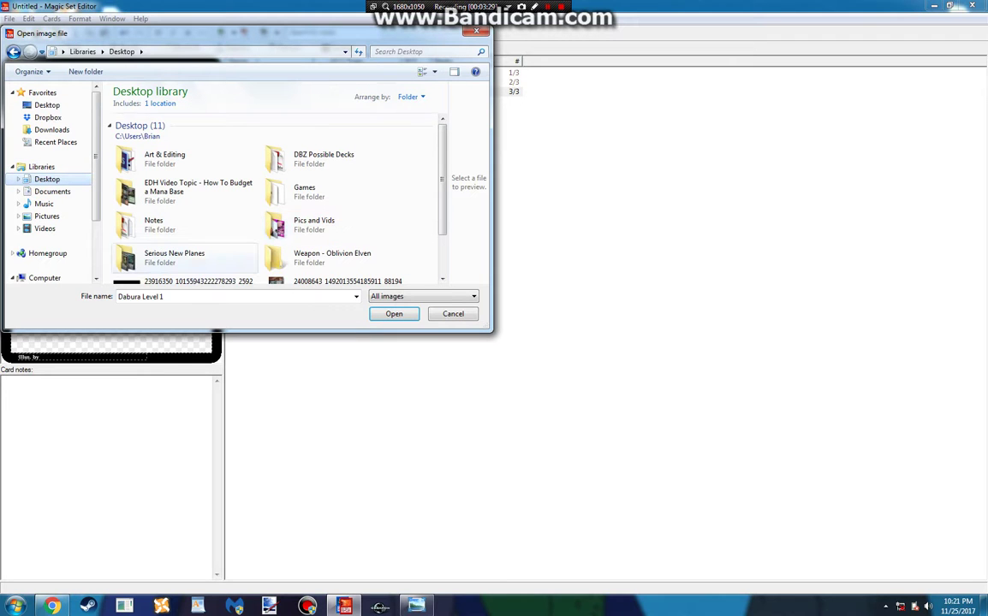
pyautogui.doubleClick(324, 156)
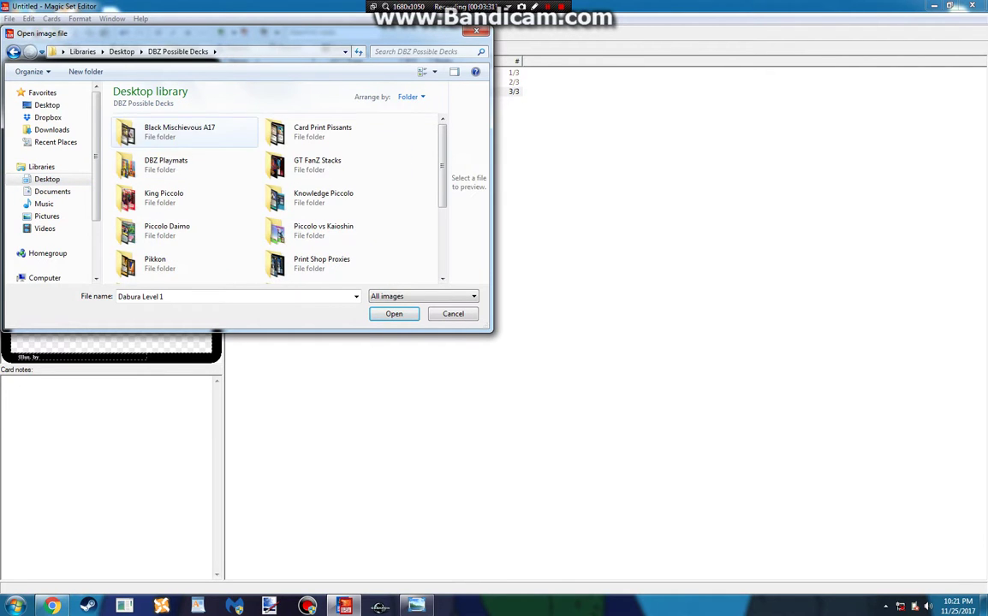
pyautogui.doubleClick(180, 131)
pyautogui.scroll(-3, 180, 188)
pyautogui.doubleClick(171, 190)
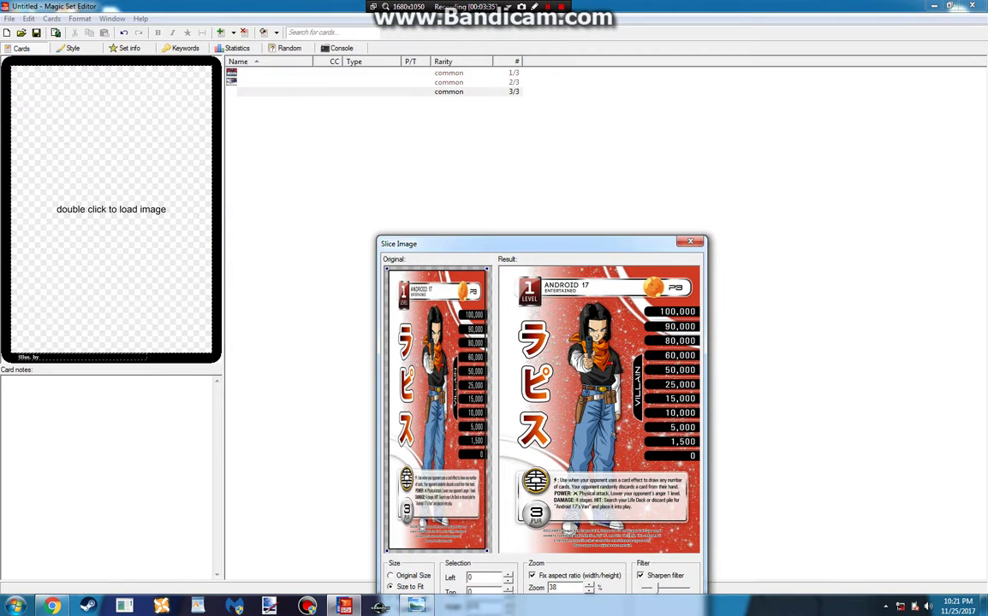
pyautogui.moveTo(543, 244); pyautogui.dragTo(492, 105)
pyautogui.click(576, 509)
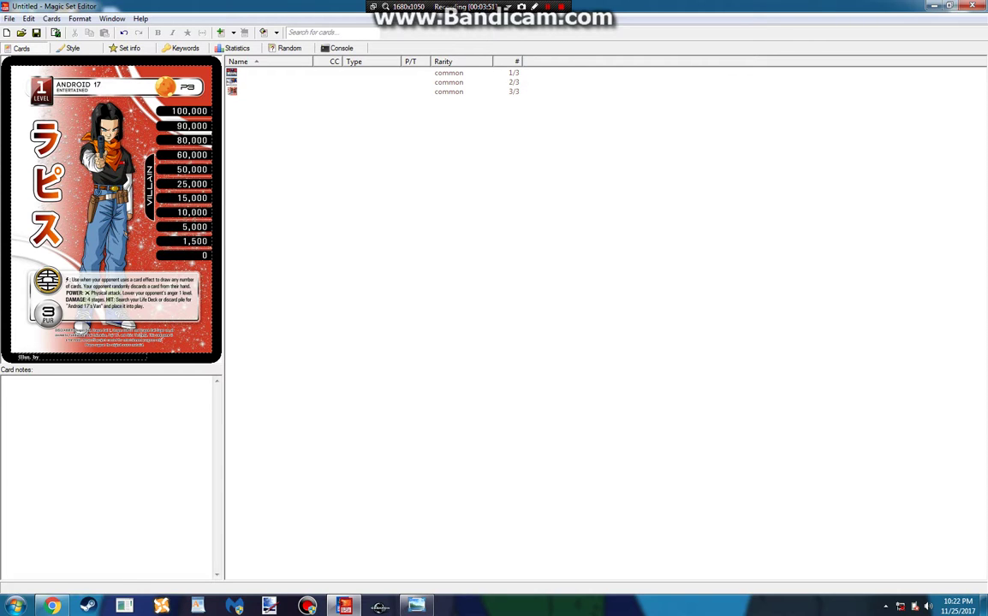
# - Try a white border on the Android 17 card and restore the black border
pyautogui.click(217, 330)
pyautogui.click(243, 336)
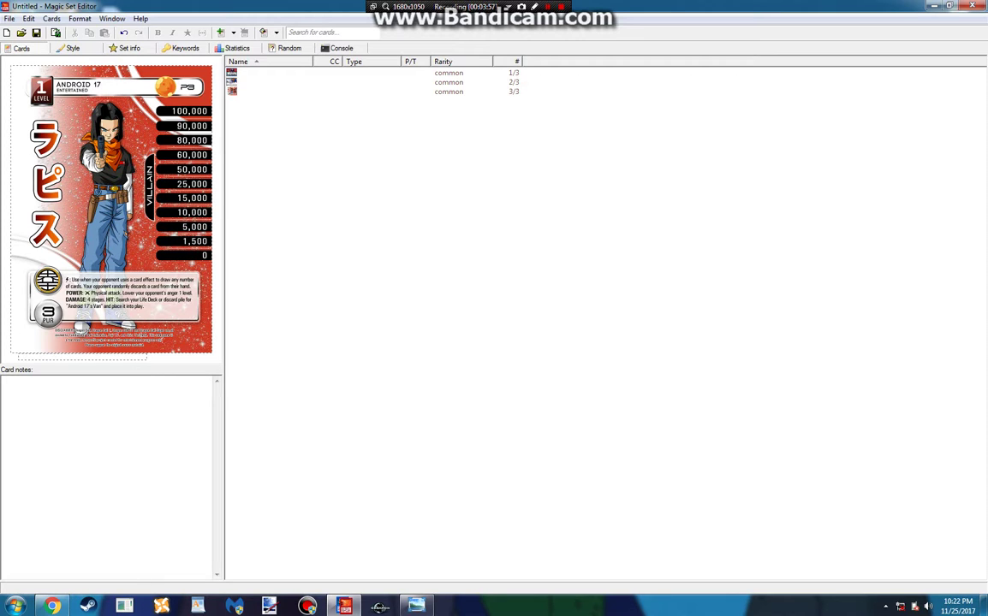
pyautogui.click(216, 267)
pyautogui.click(242, 283)
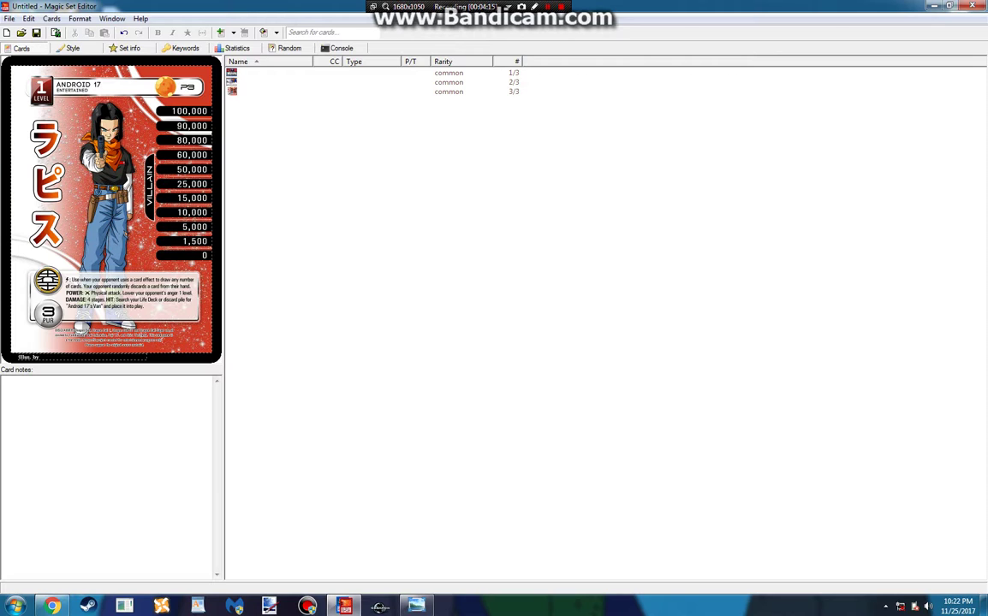
# - Review the Dabura's Evil Sword Slash and Blue Resourceful Mastery cards by switching between them
pyautogui.rightClick(394, 158)
pyautogui.click(369, 165)
pyautogui.click(373, 82)
pyautogui.click(373, 73)
pyautogui.click(373, 82)
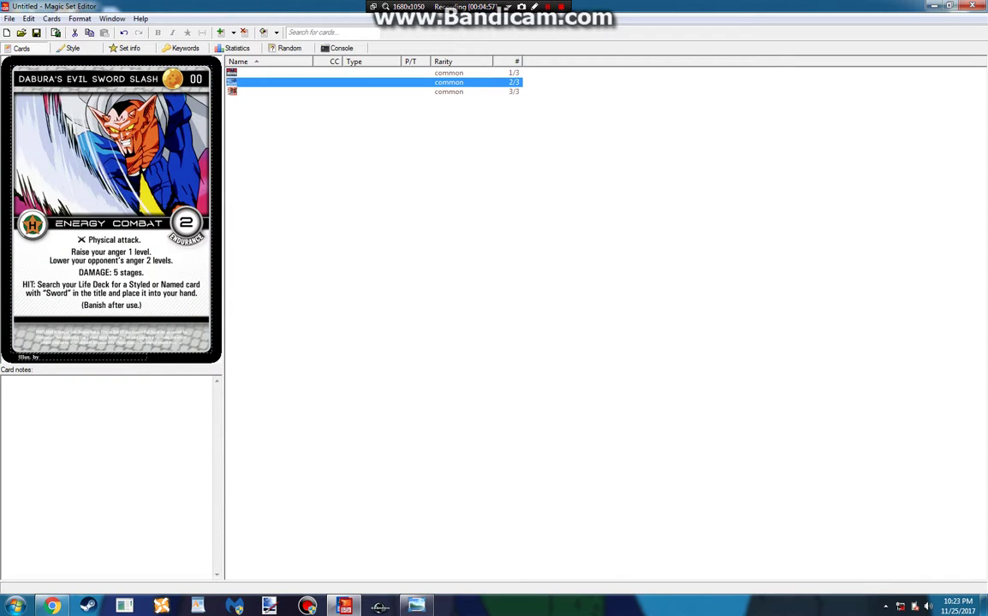
pyautogui.click(373, 73)
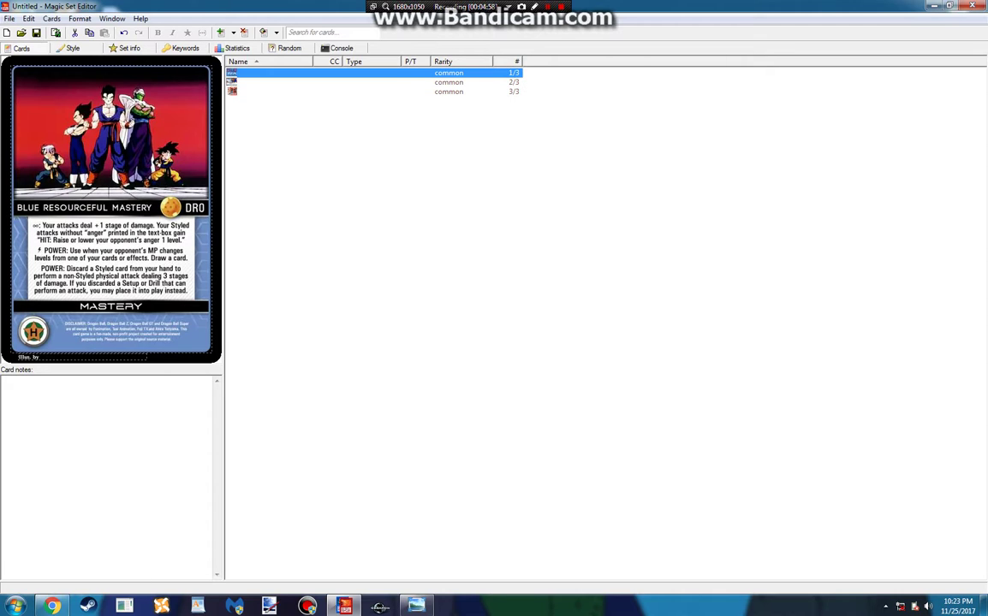